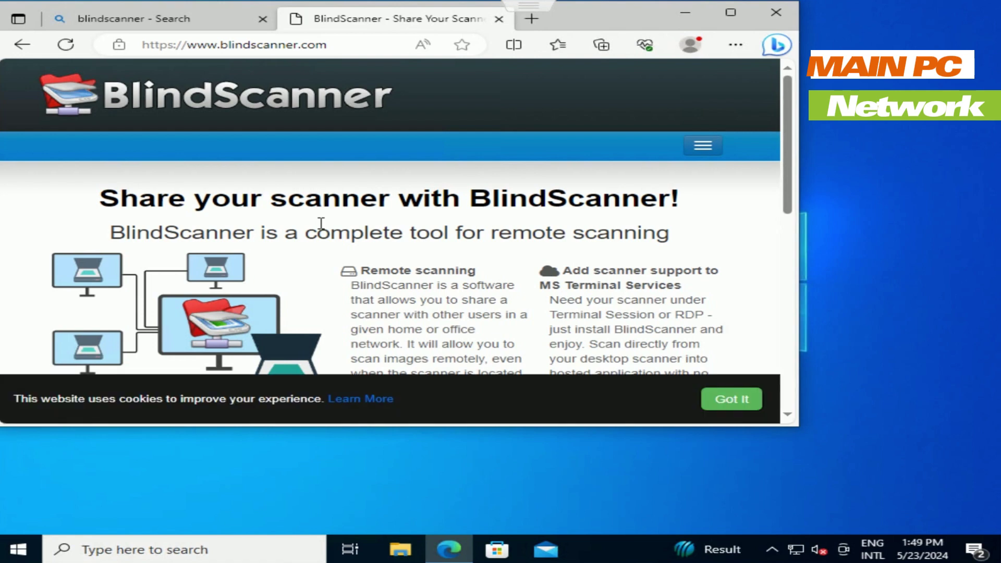
- Download the BlindScanner 4.6 installer from the site's download page and show the file in its folder
double_click(730, 10)
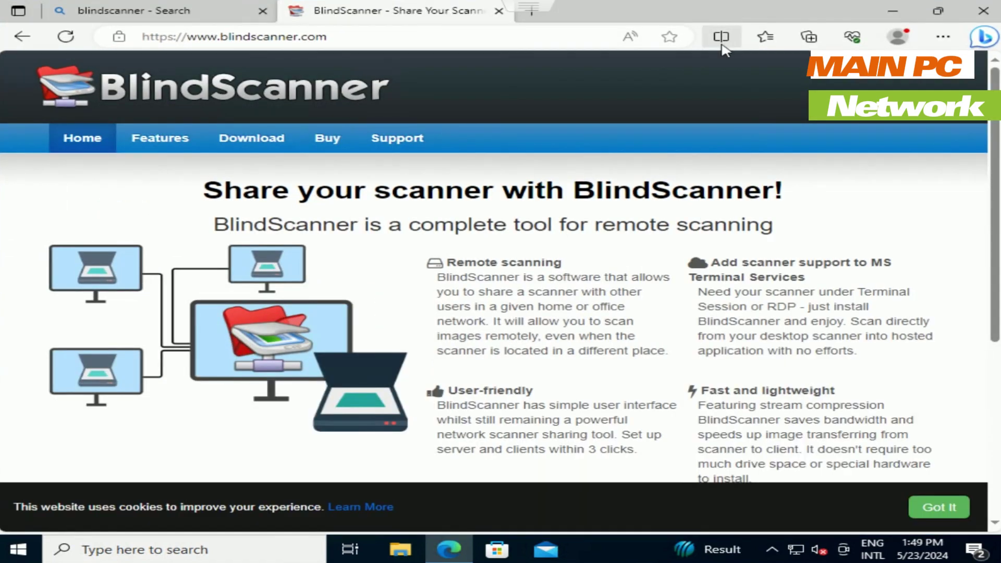
click(251, 141)
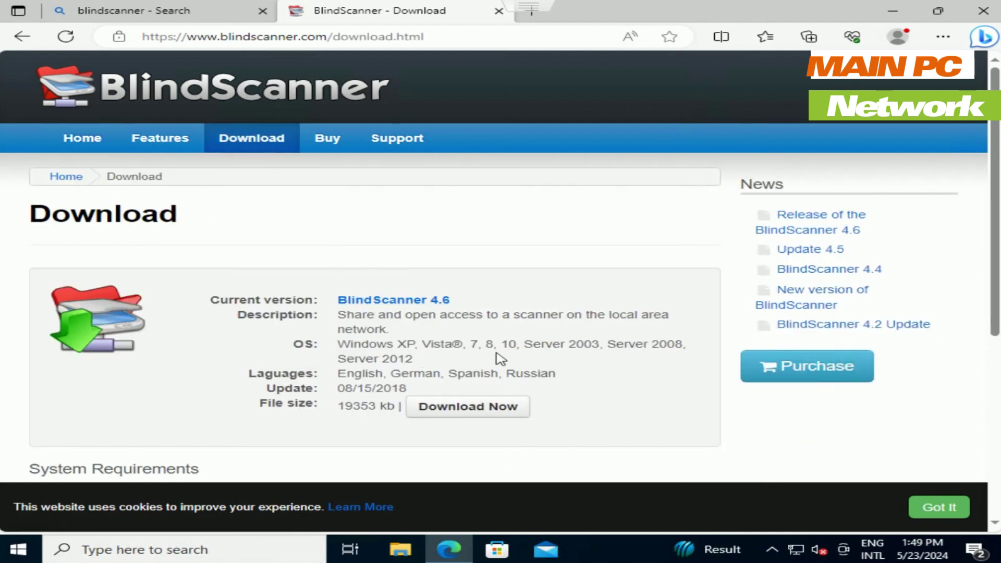
click(488, 412)
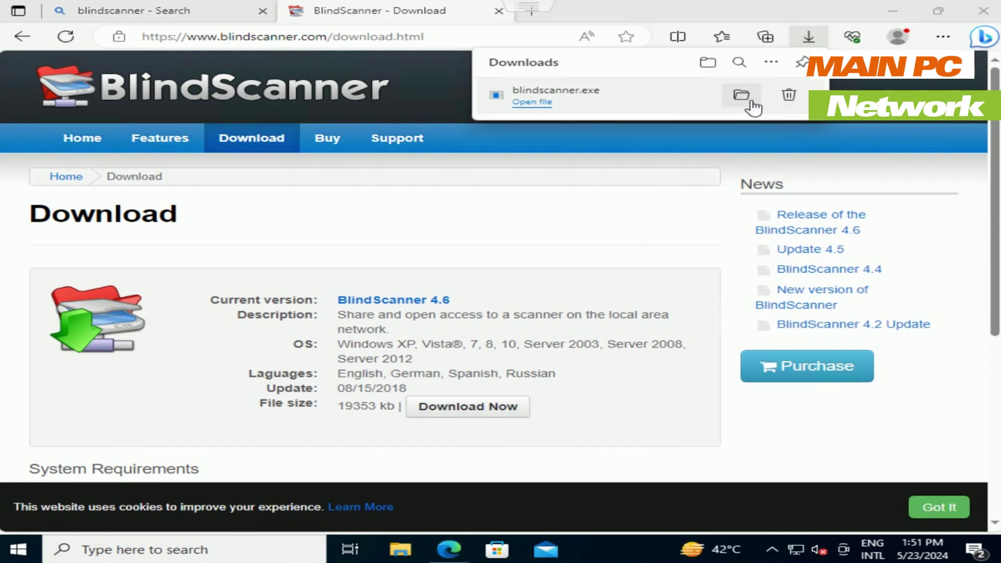
click(749, 99)
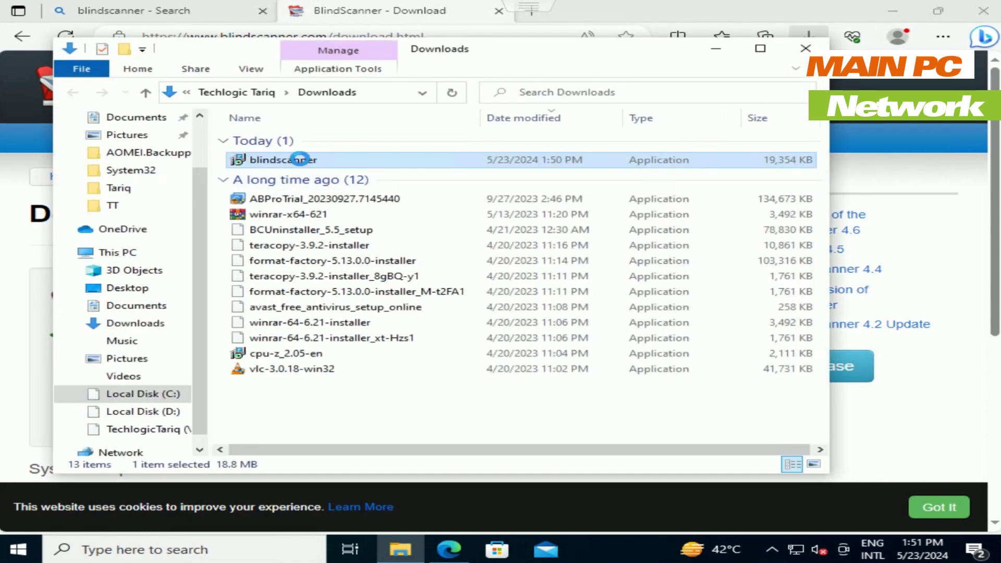
- Run the downloaded blindscanner installer, allow it to make changes to the device, and minimize the folder and browser windows
right_click(302, 160)
click(347, 187)
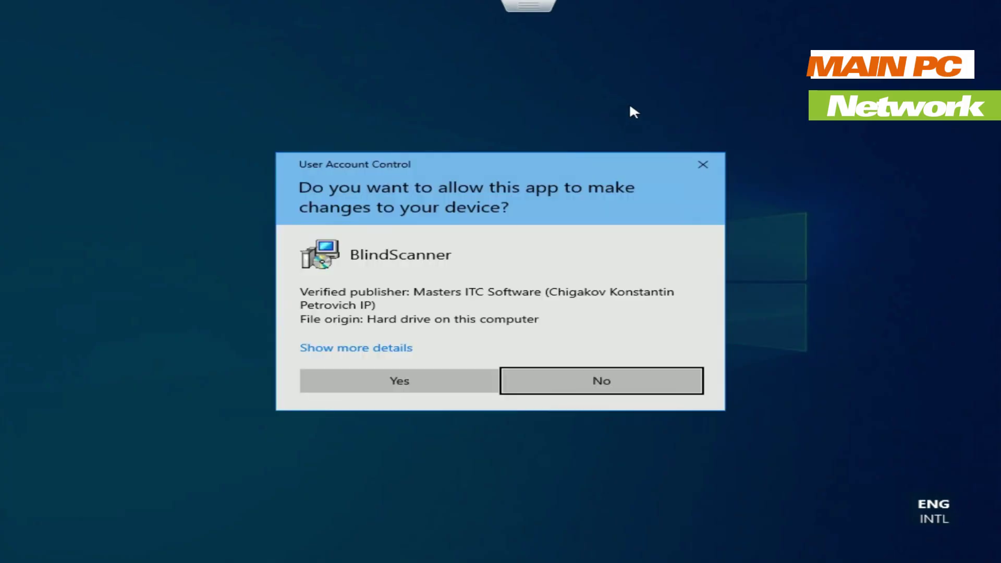
click(447, 386)
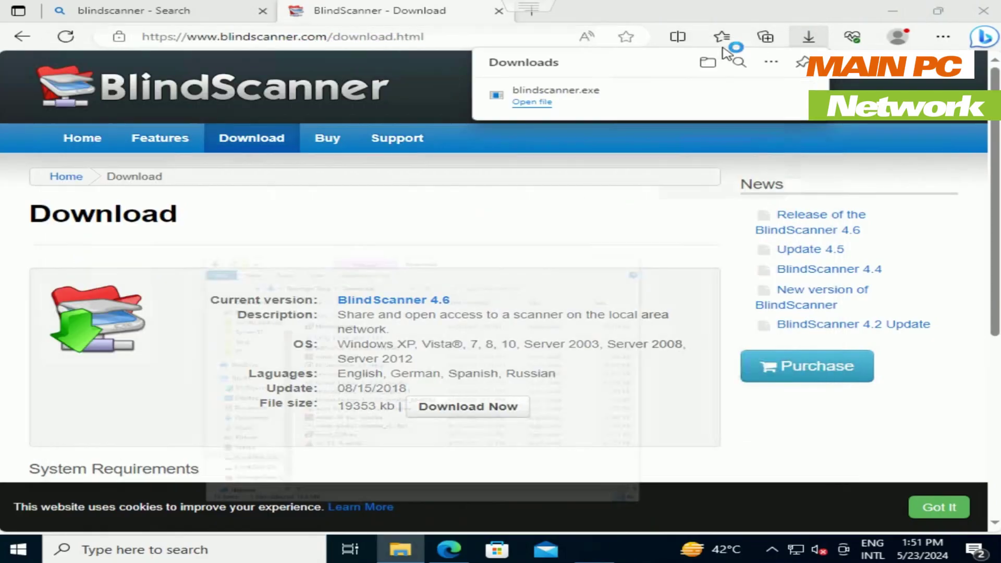
click(716, 49)
click(893, 11)
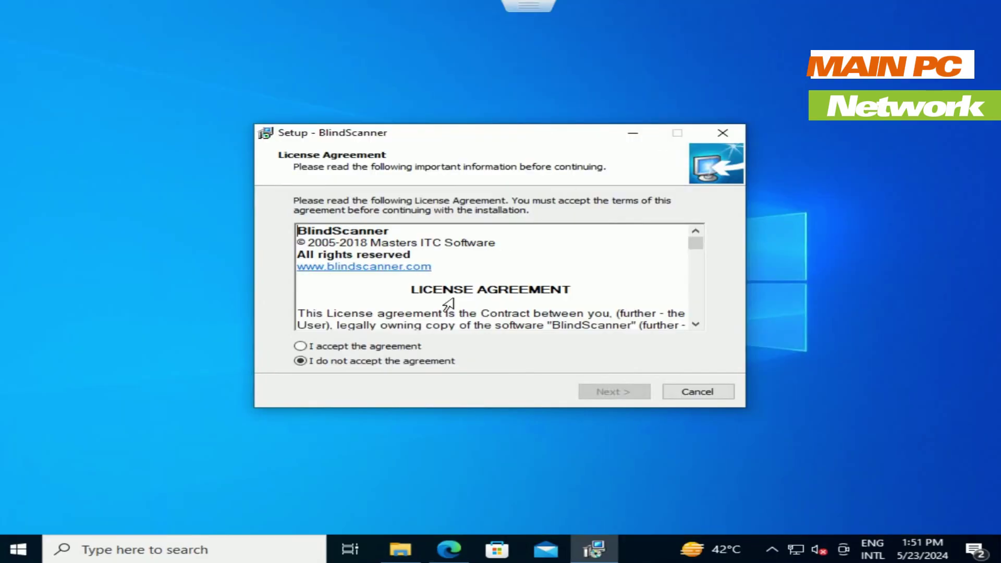
- Accept the BlindScanner license agreement and keep the default destination folder on the main PC
click(395, 347)
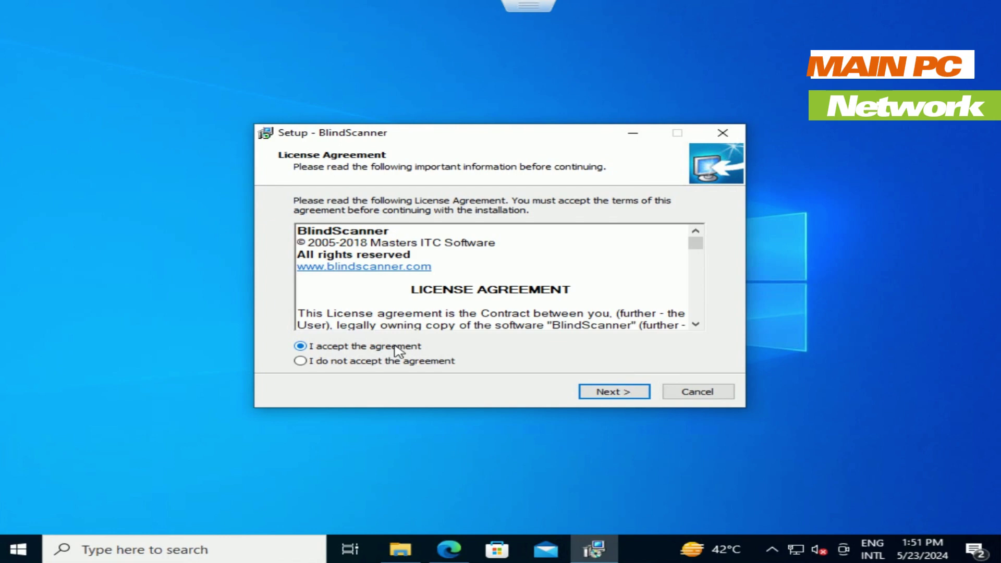
click(626, 391)
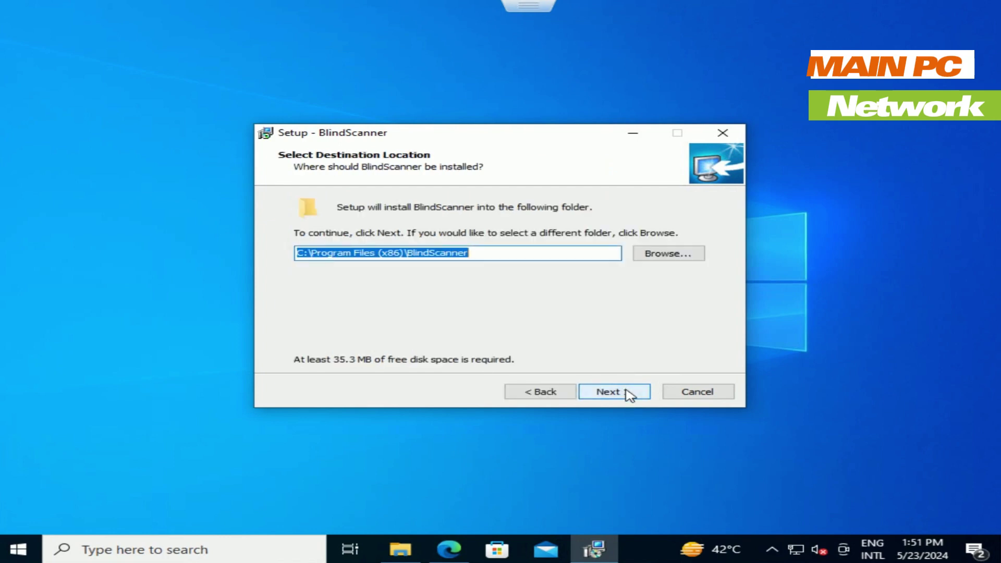
click(626, 391)
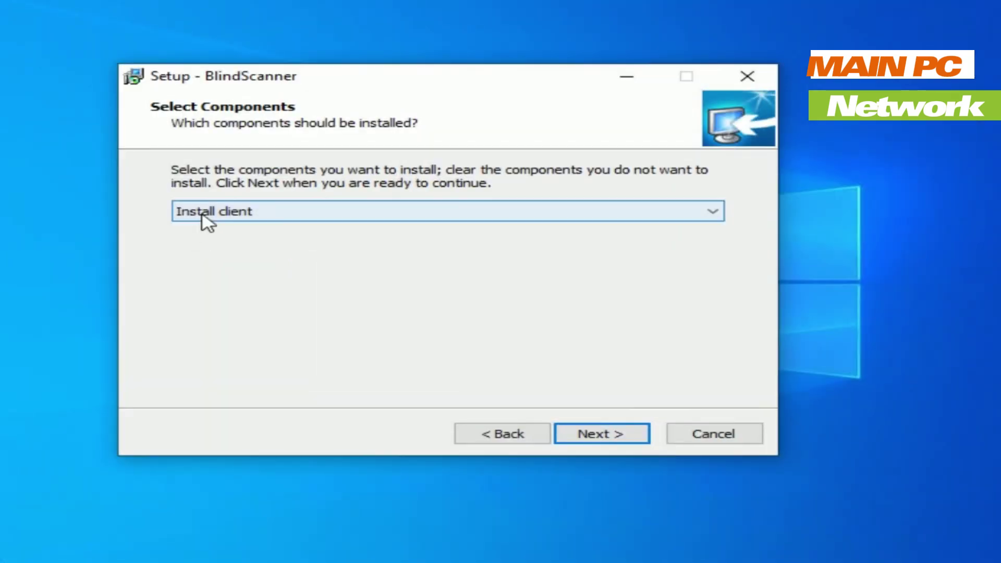
- Choose the Install server option as the component to install on the main PC
click(631, 214)
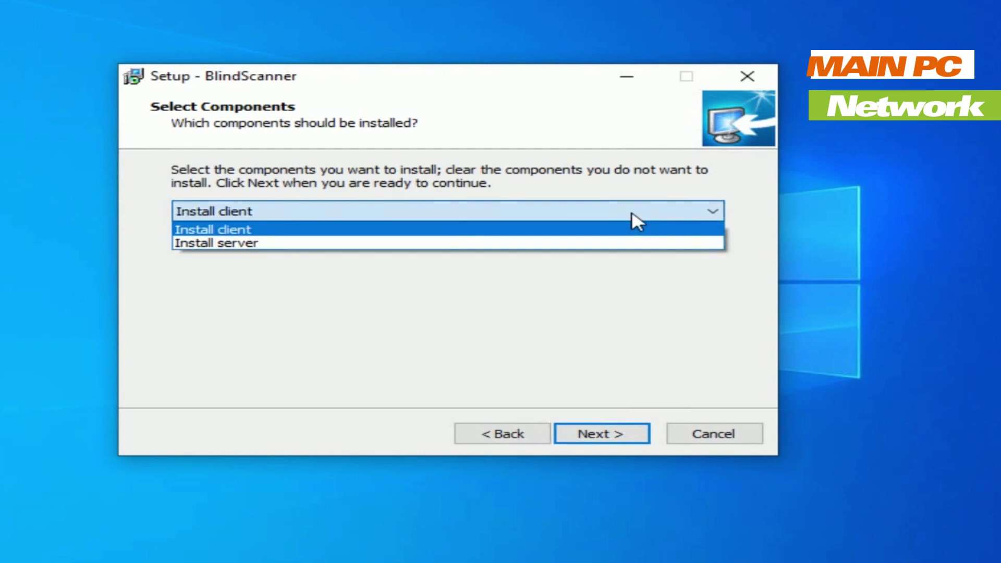
click(394, 243)
click(600, 434)
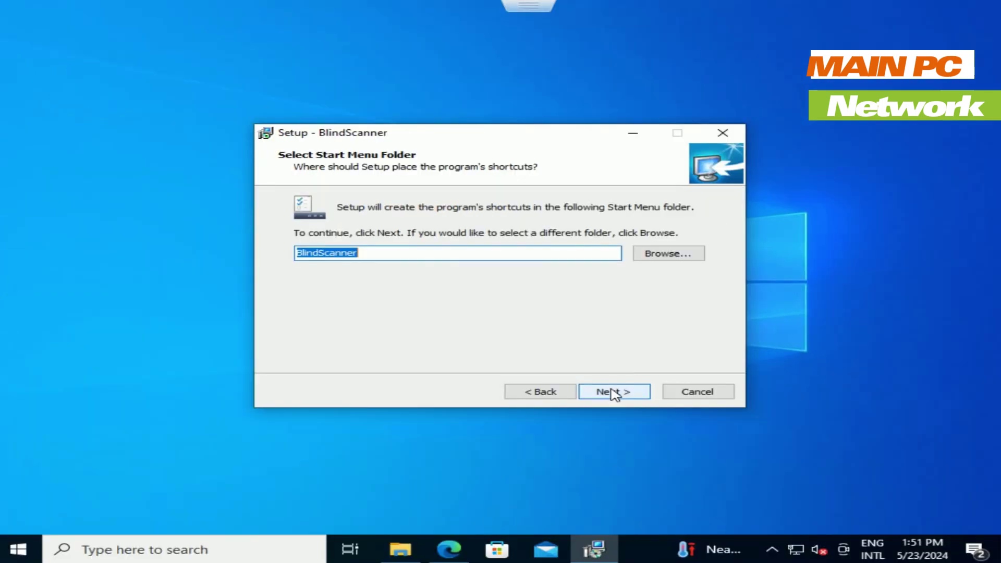
- Install with the default Start menu folder and a desktop shortcut, and finish by launching BlindScanner Server and its service
click(613, 394)
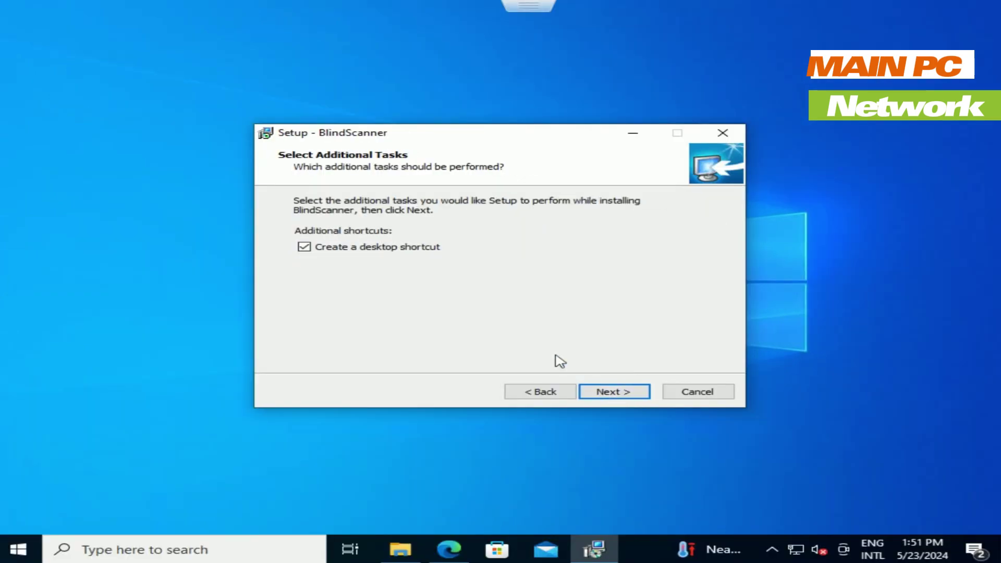
click(633, 399)
click(635, 398)
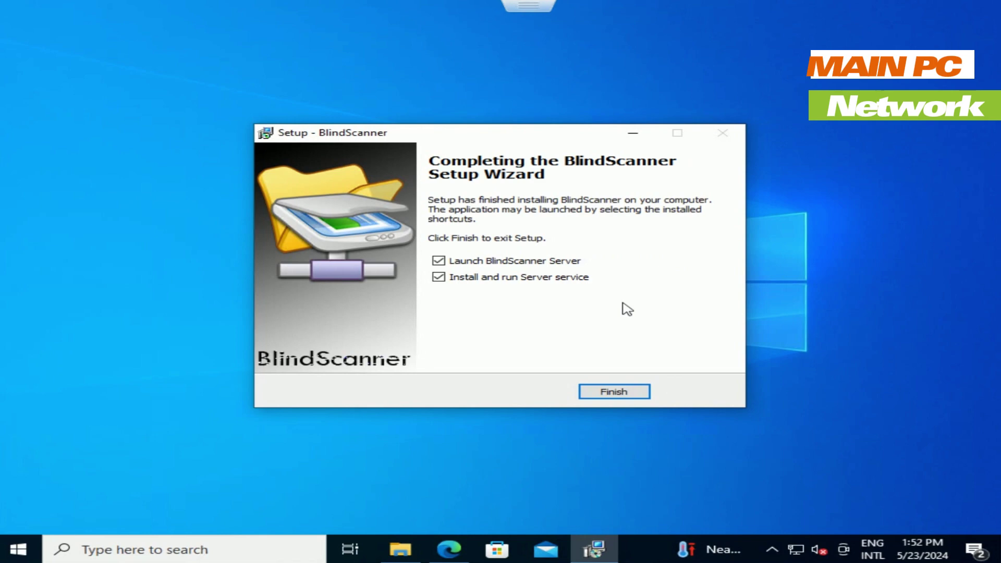
click(614, 392)
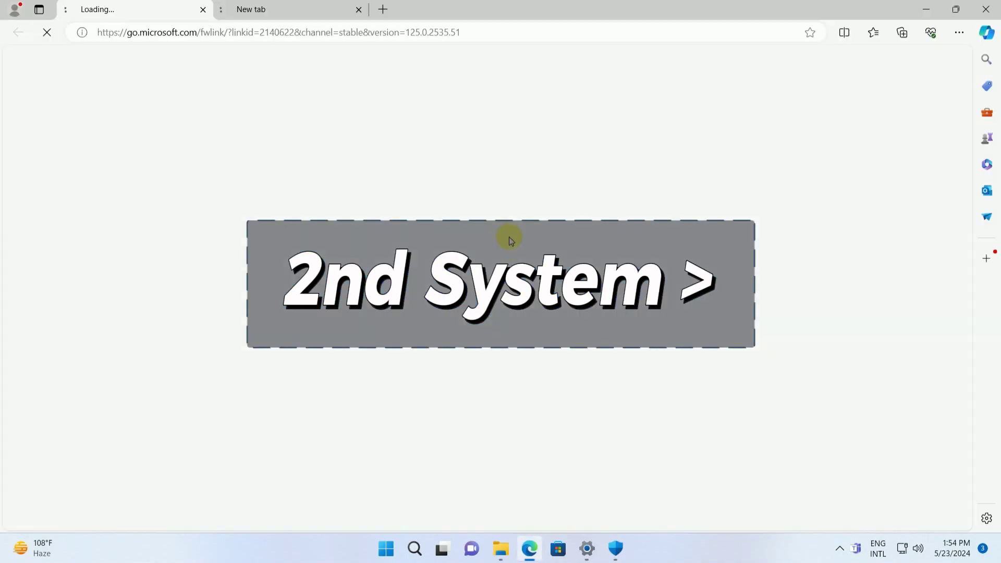
- On the second PC, search the web for blindscanner and open the official BlindScanner website
click(246, 31)
text(blindscanner)
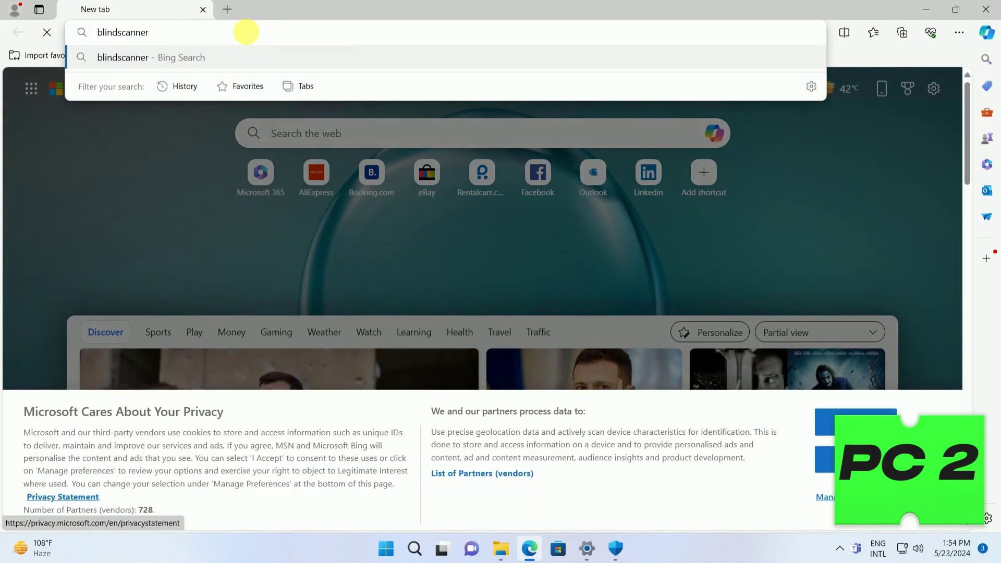
key(Return)
click(243, 189)
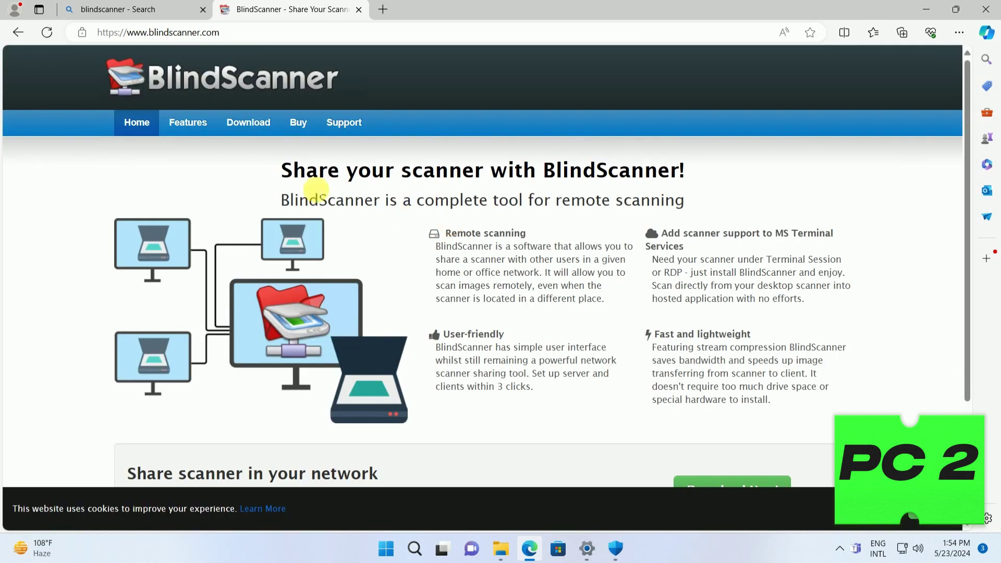
- Download blindscanner.exe on the second PC and run it, allowing it to make changes to the device
click(247, 123)
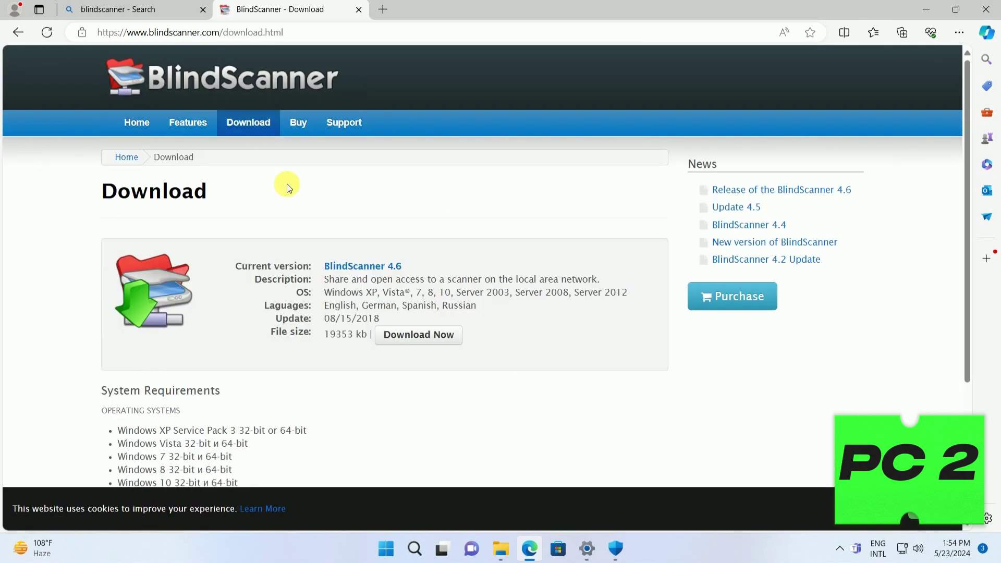
click(429, 337)
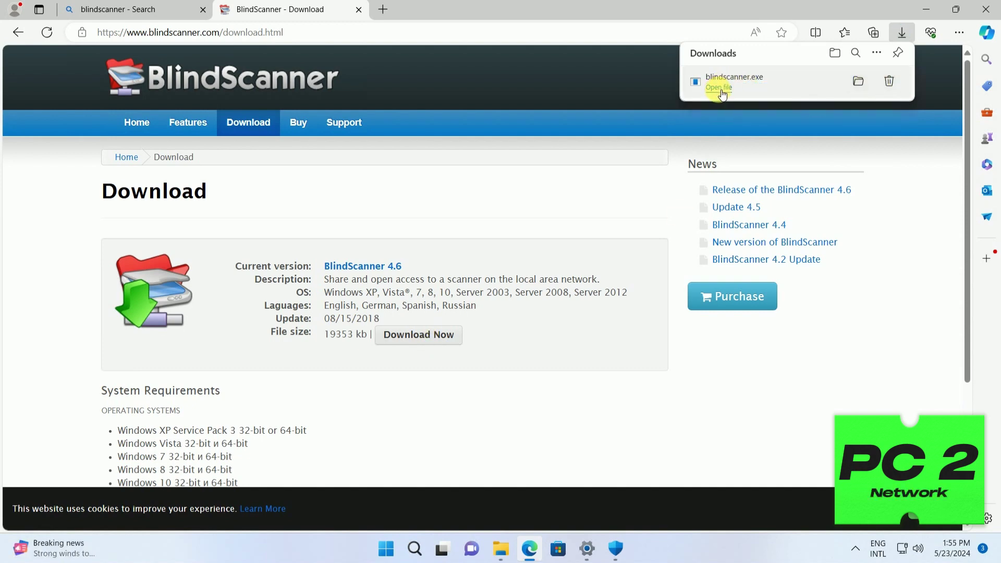
click(723, 94)
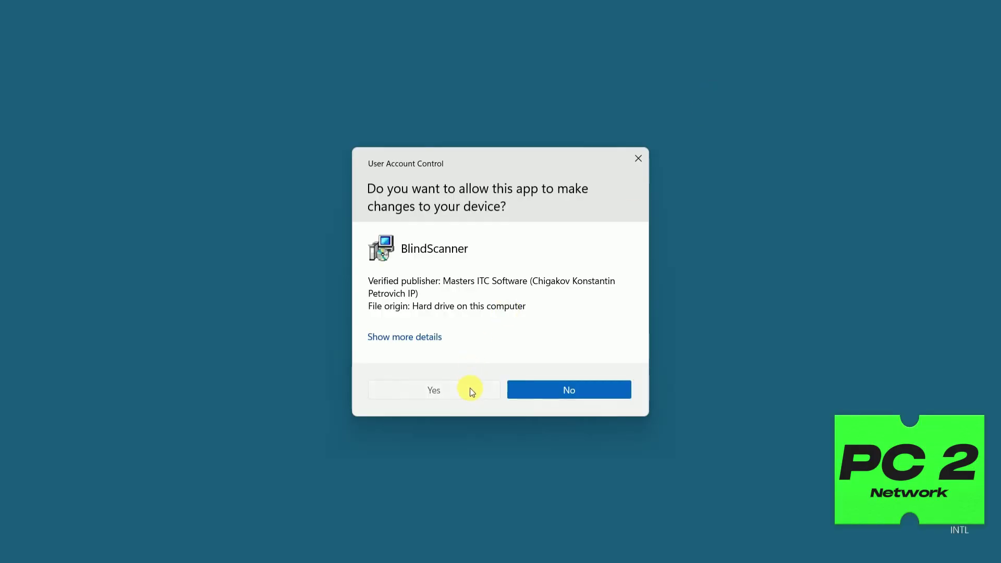
click(470, 388)
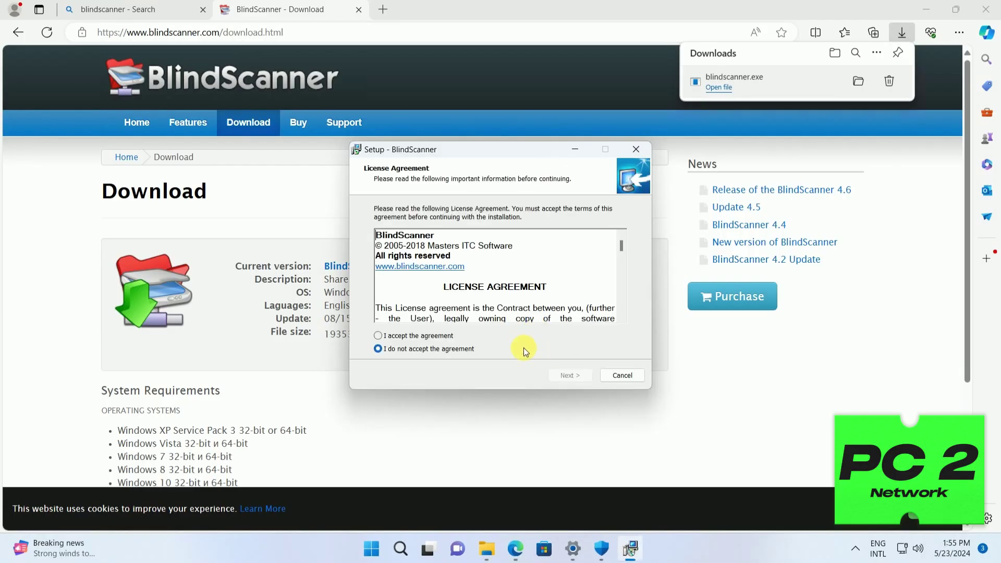
- Accept the license agreement and keep the default destination folder in the second PC's setup
click(406, 338)
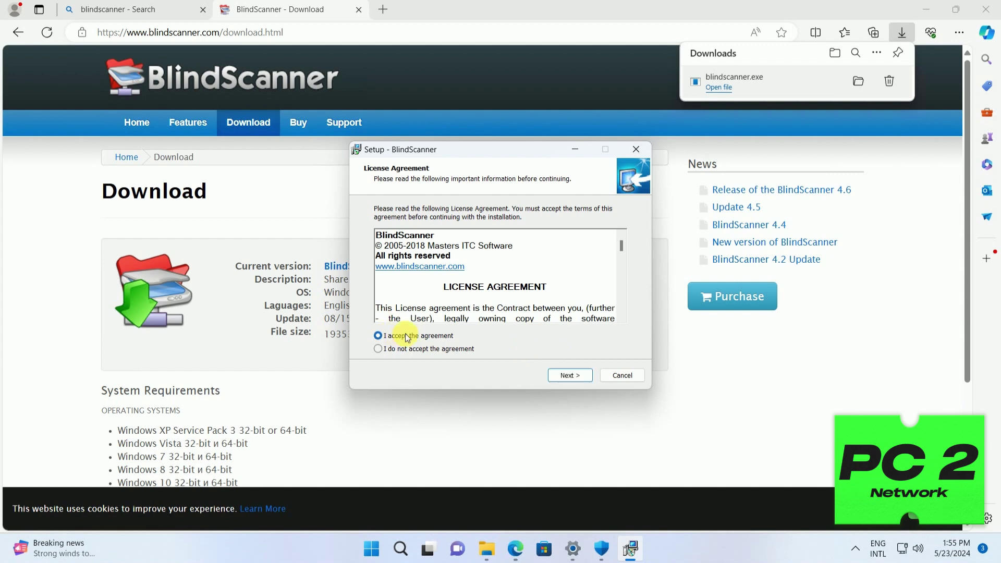
click(568, 376)
click(568, 376)
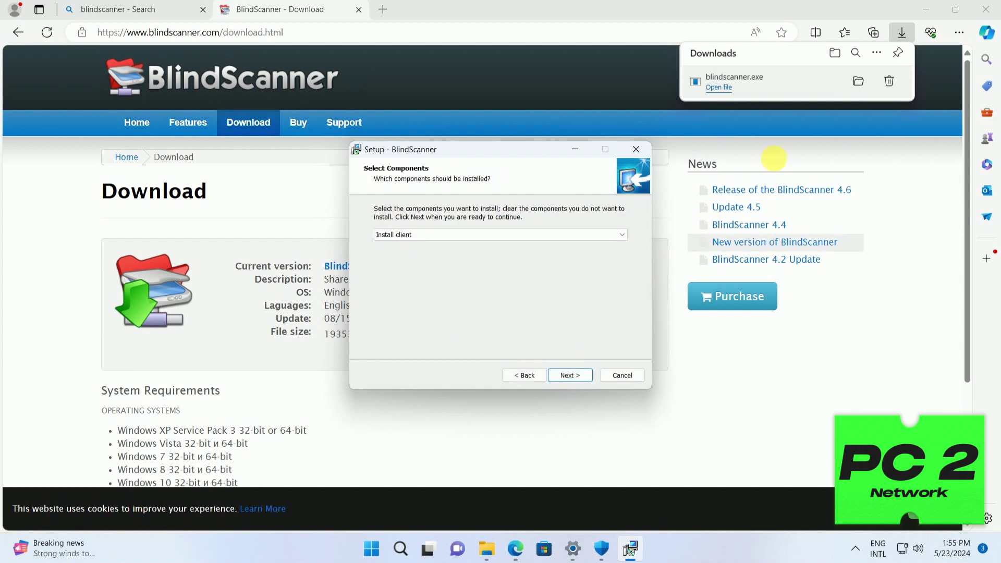
- Minimize the browser, install the BlindScanner client with the default shortcut settings, and finish setup by launching BlindScanner
click(927, 19)
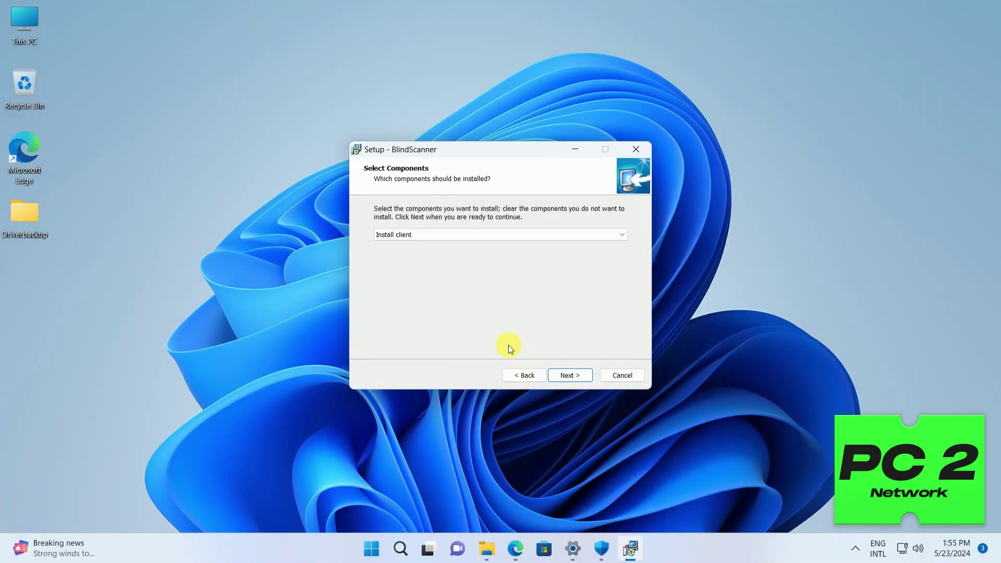
click(577, 375)
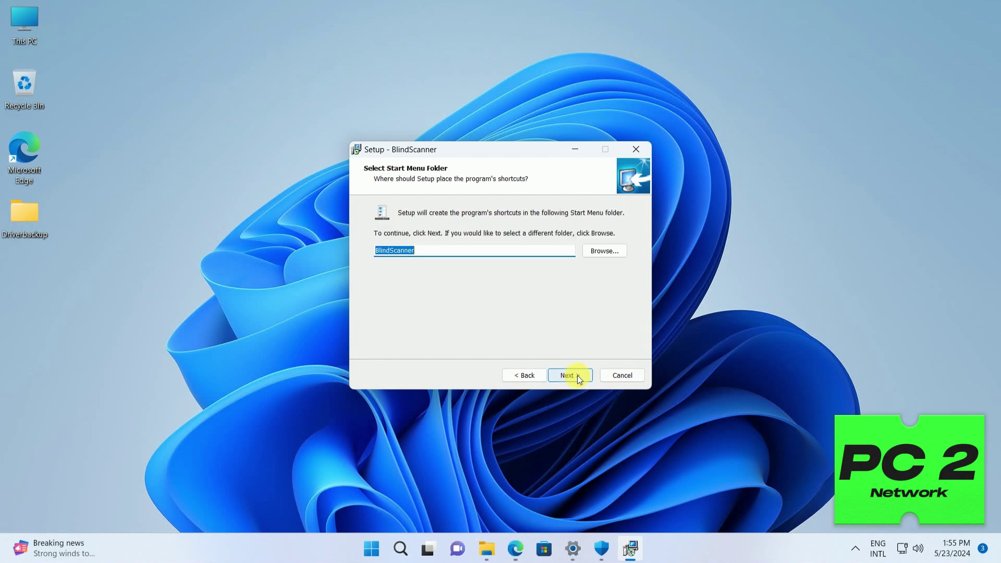
click(577, 375)
click(577, 375)
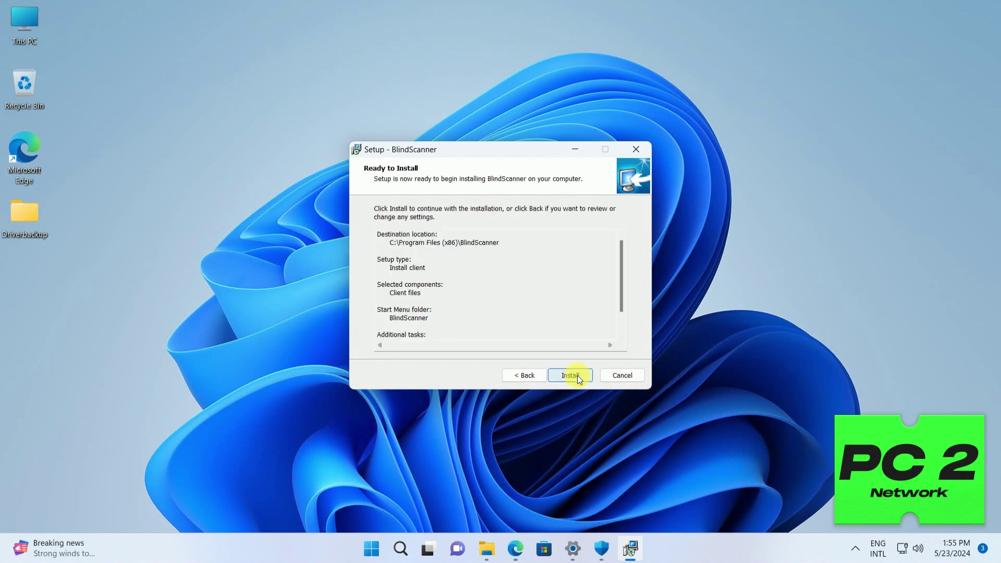
click(577, 375)
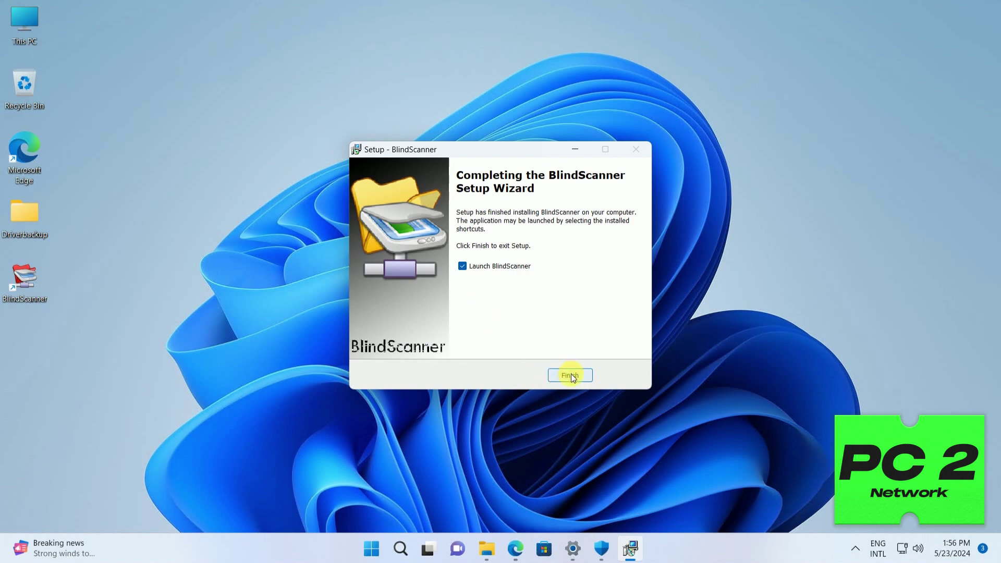
click(569, 375)
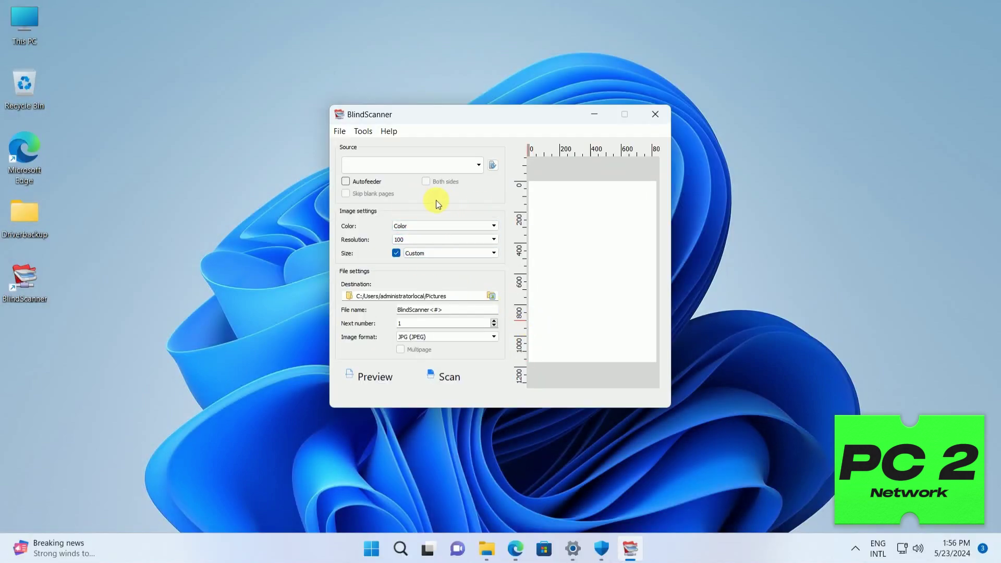
- Open the scanner sources settings and examine the scanners shared by 30.1.1.51:8910
click(479, 166)
click(492, 166)
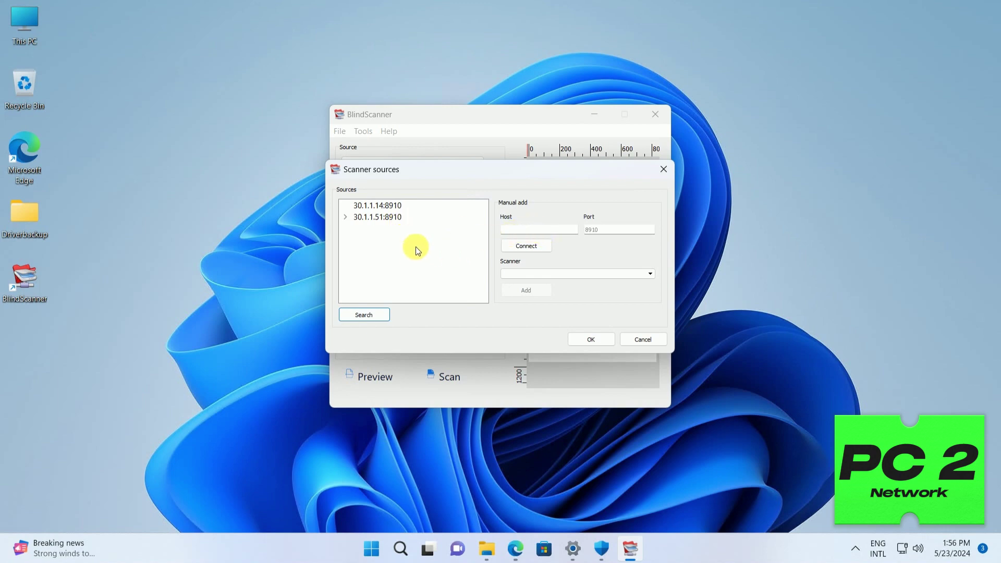
click(535, 229)
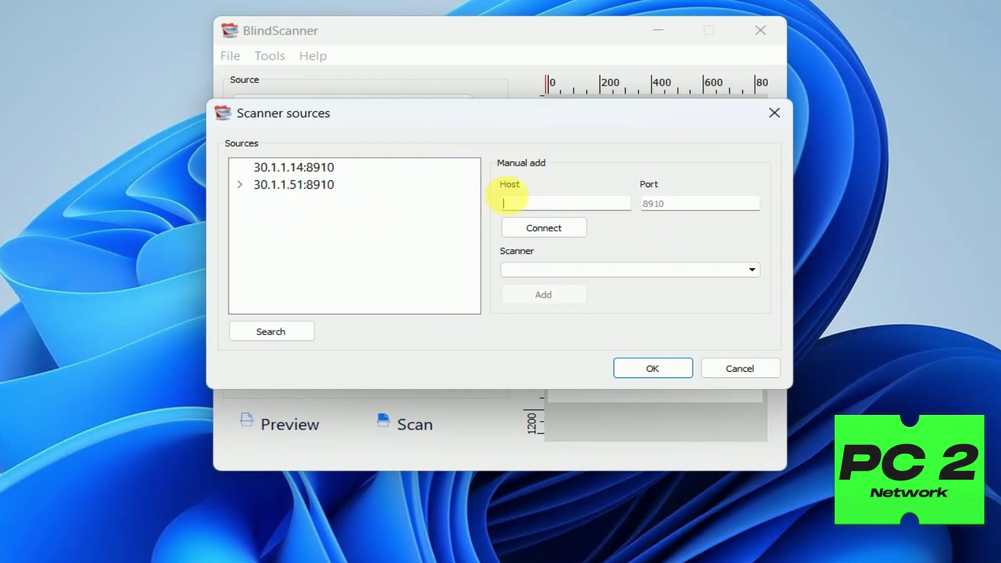
click(240, 185)
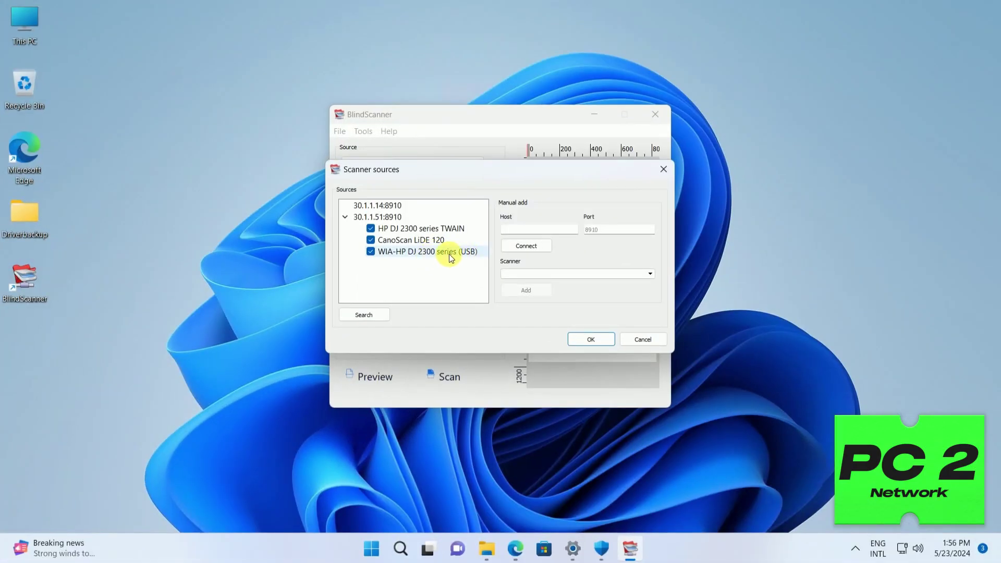
click(346, 217)
- Manually connect to host 30.1.1.51, add its HP DJ 2300 series TWAIN scanner, and accept the scanner sources
click(504, 229)
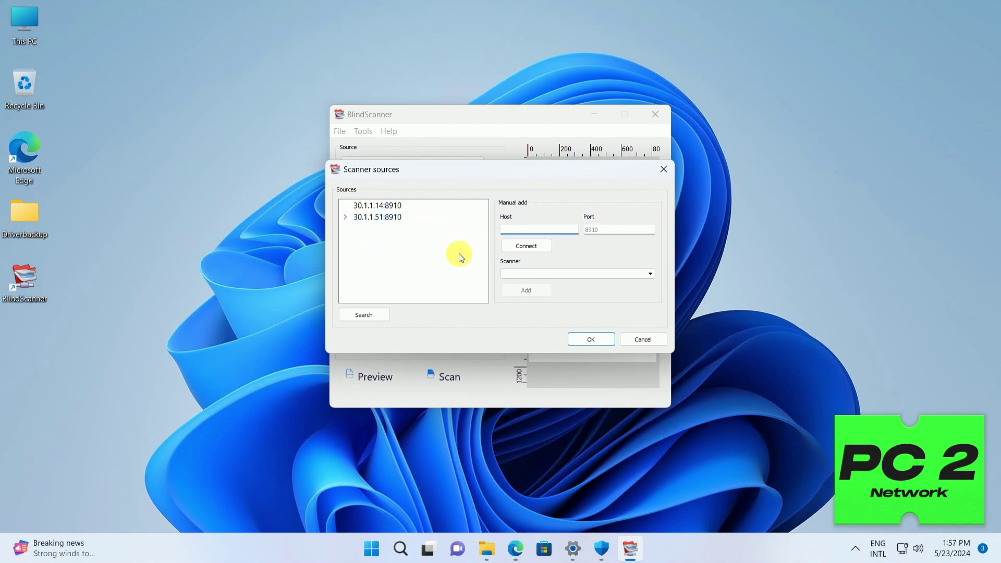
text(30.1.1.51)
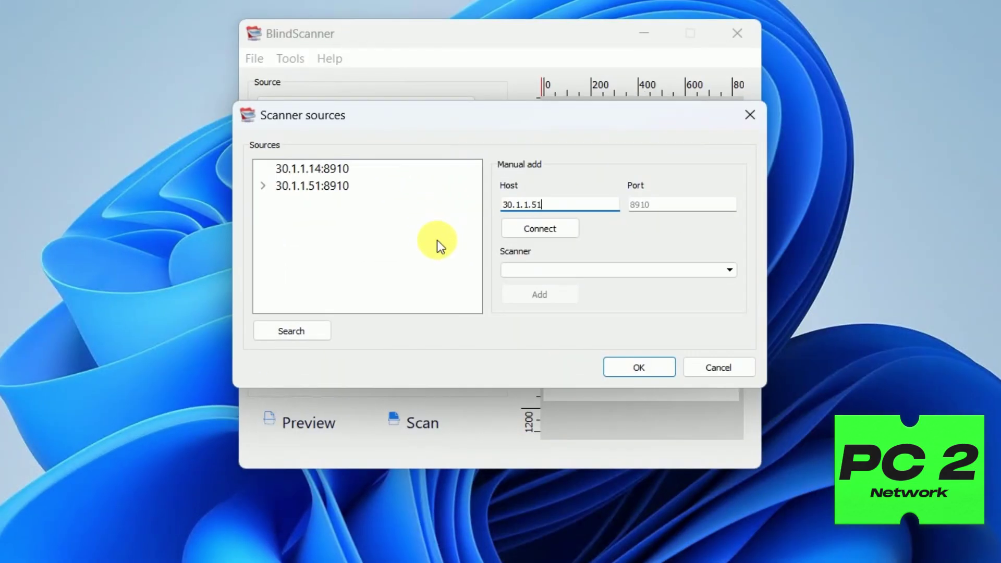
click(522, 228)
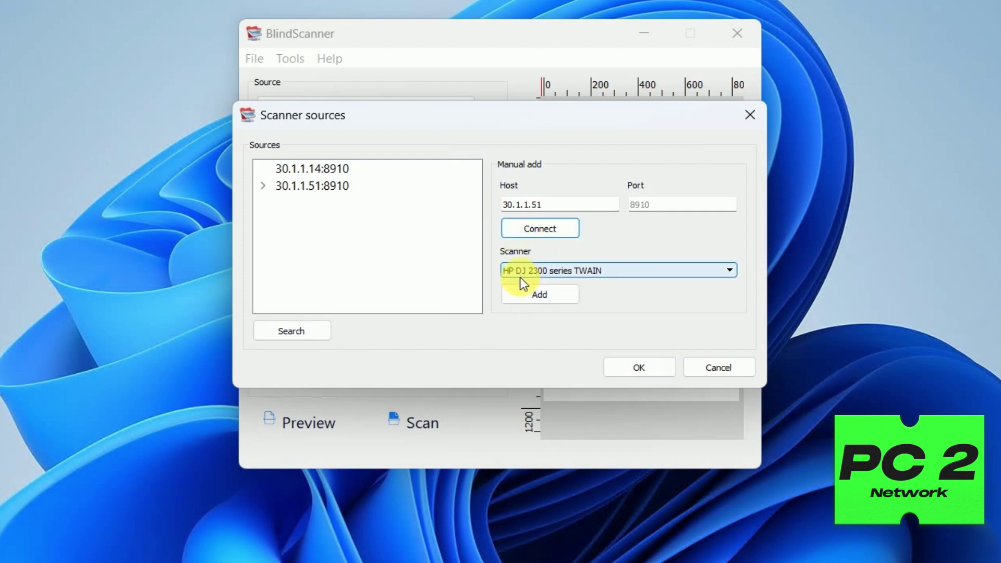
click(726, 272)
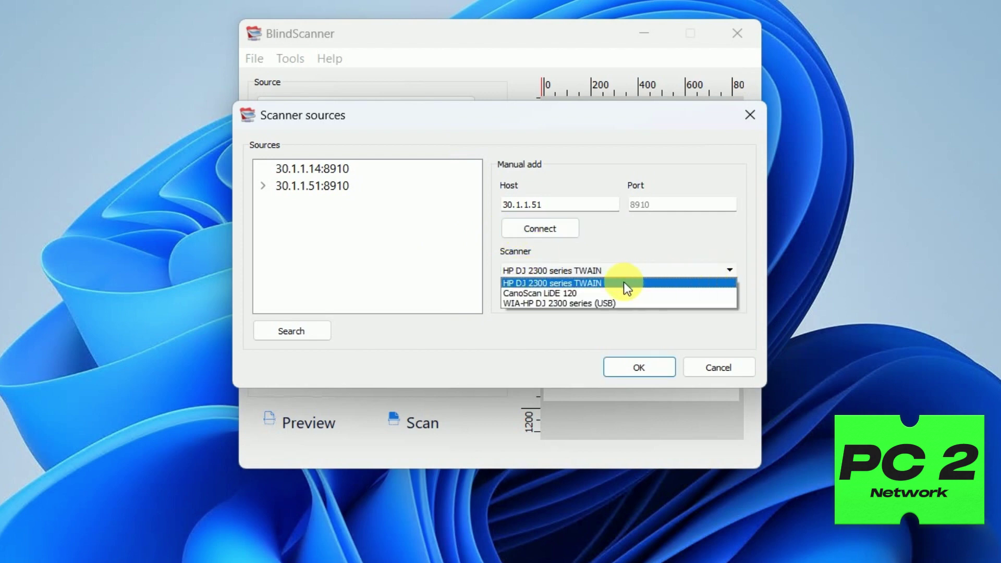
click(618, 252)
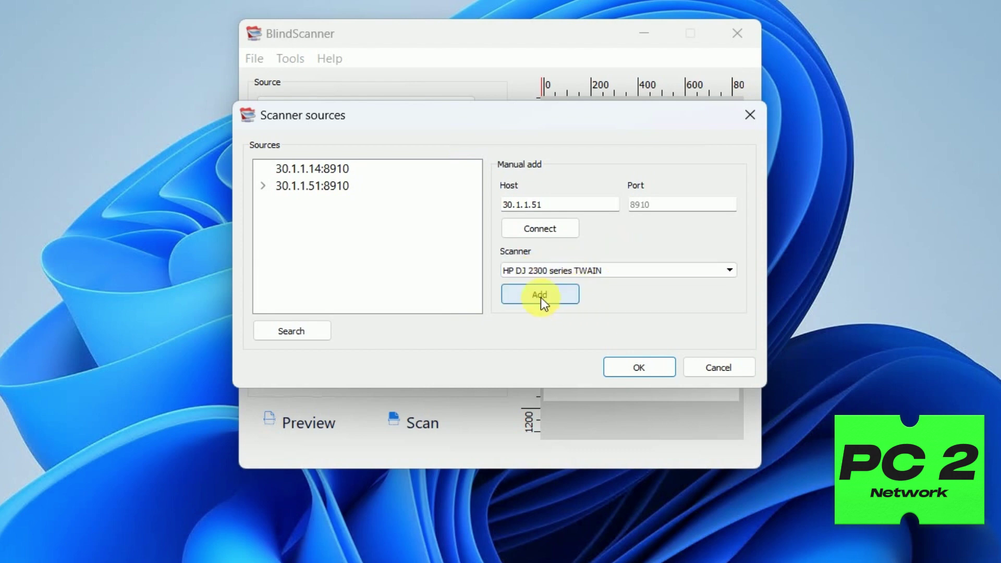
click(546, 295)
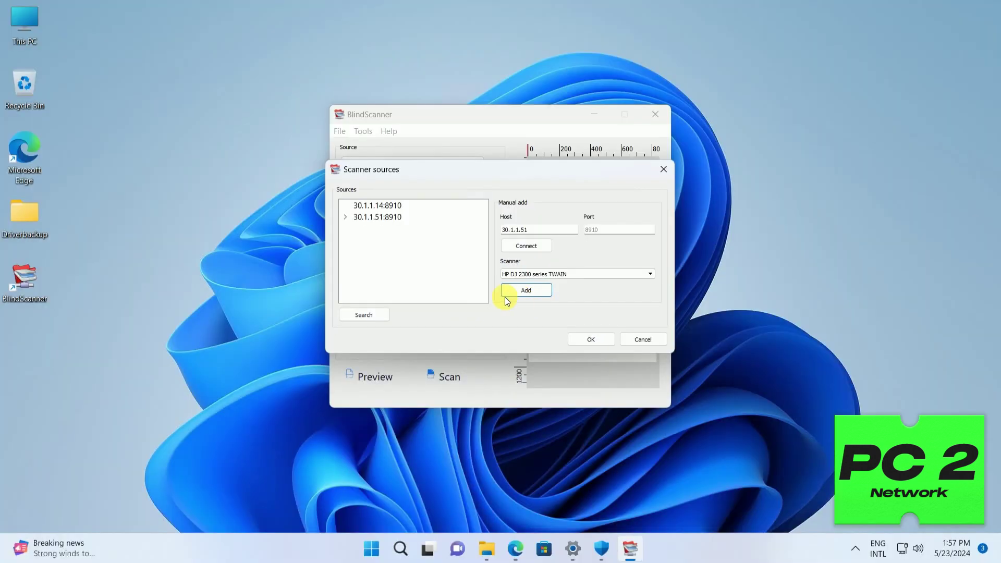
click(588, 339)
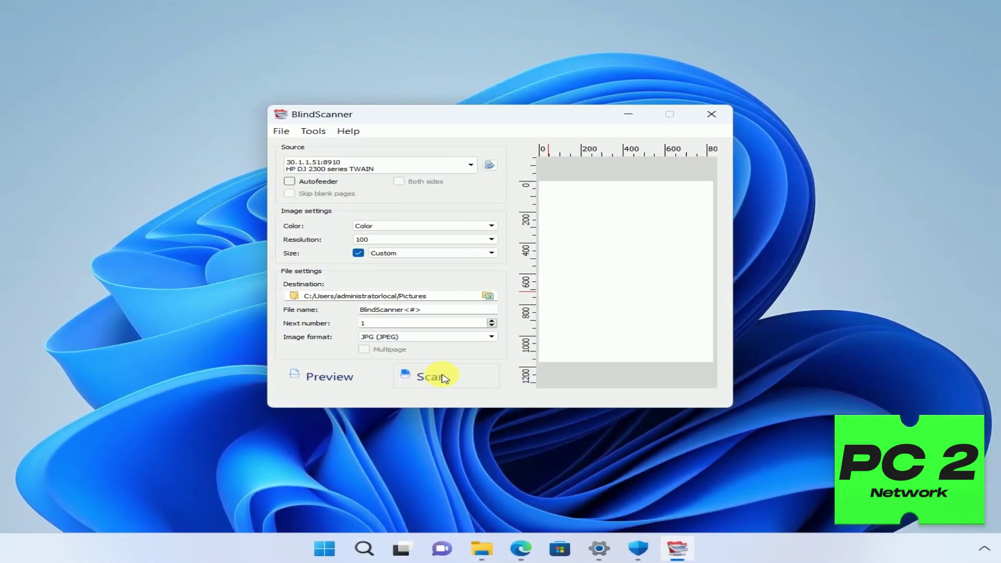
- Examine the available color modes, resolutions and image formats in the scan settings, keeping the current selections
click(454, 225)
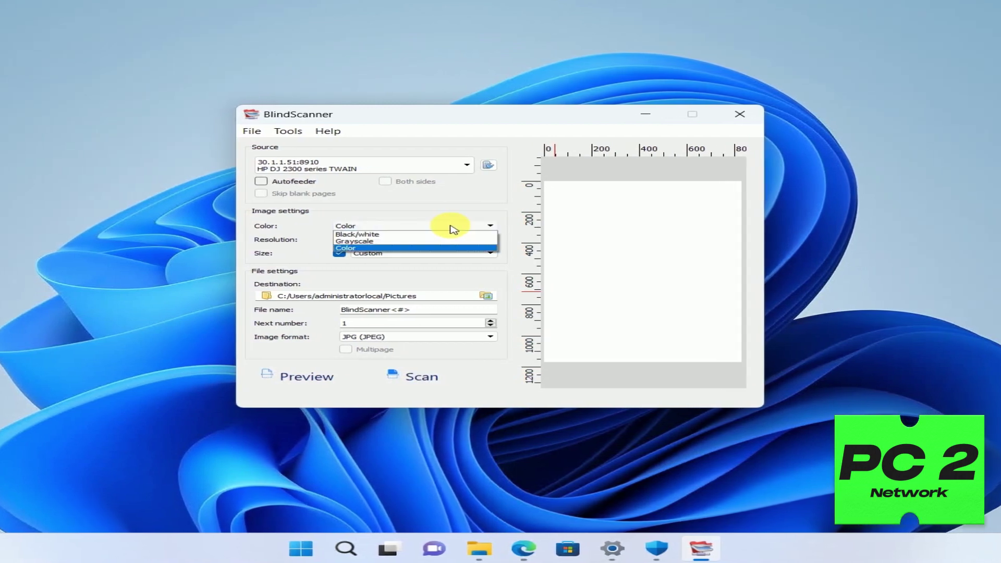
click(480, 252)
click(488, 241)
click(488, 241)
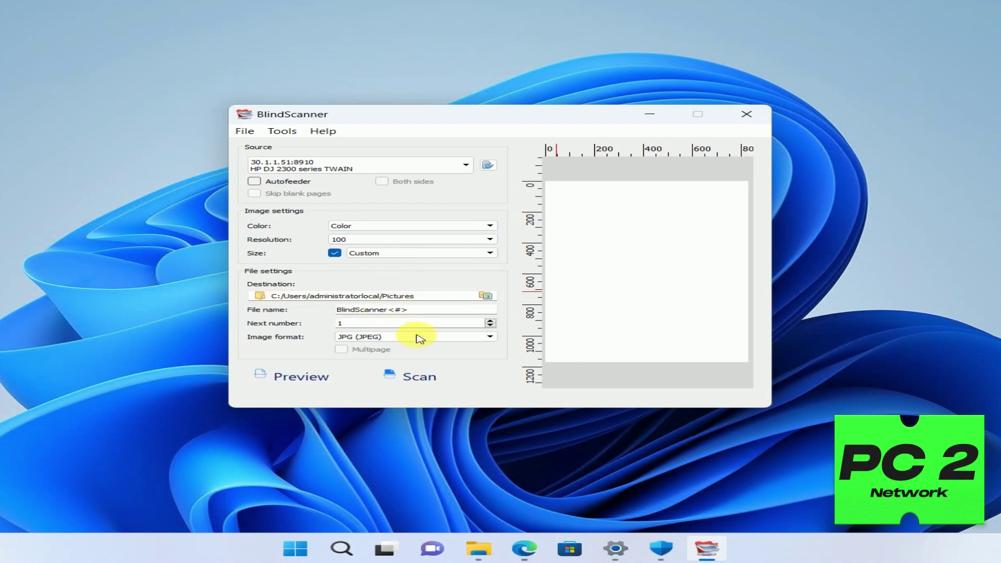
click(457, 337)
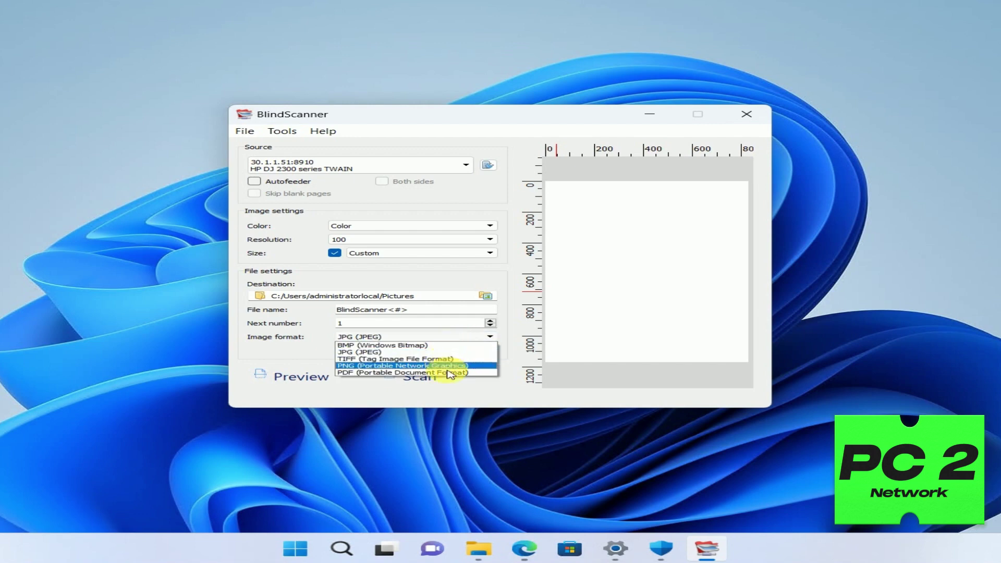
click(458, 395)
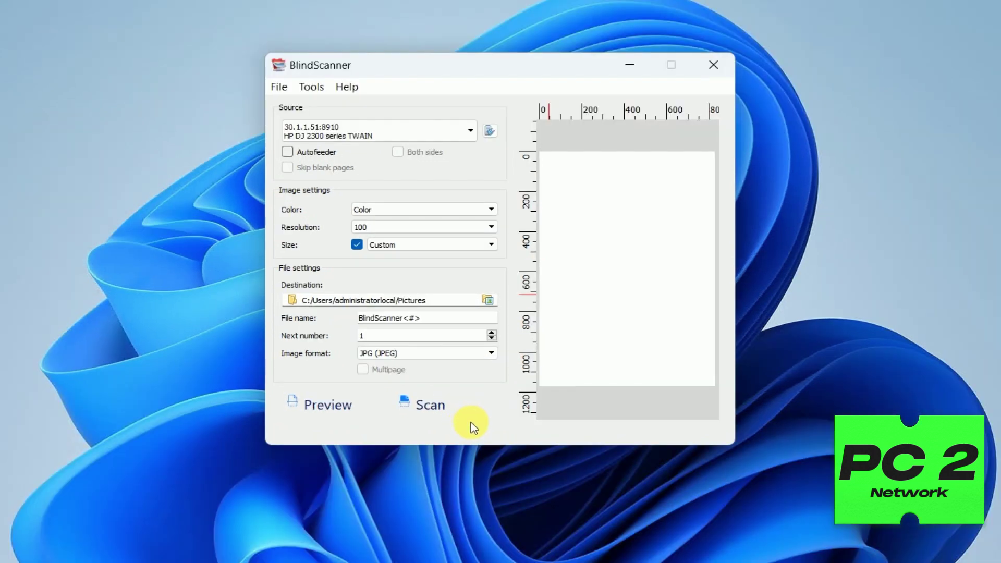
- Start a preview scan from the HP DJ 2300 series TWAIN scanner on 30.1.1.51
click(336, 405)
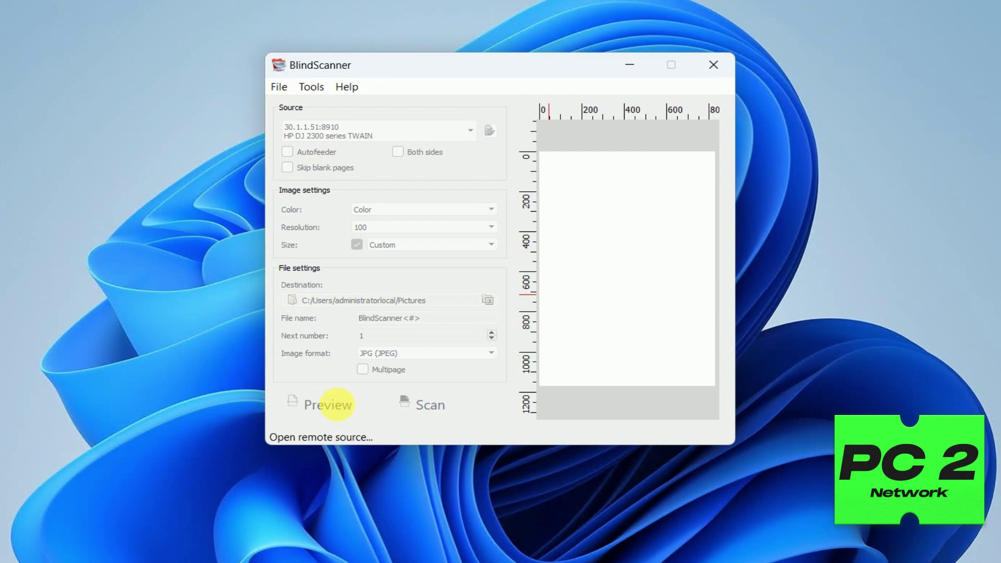